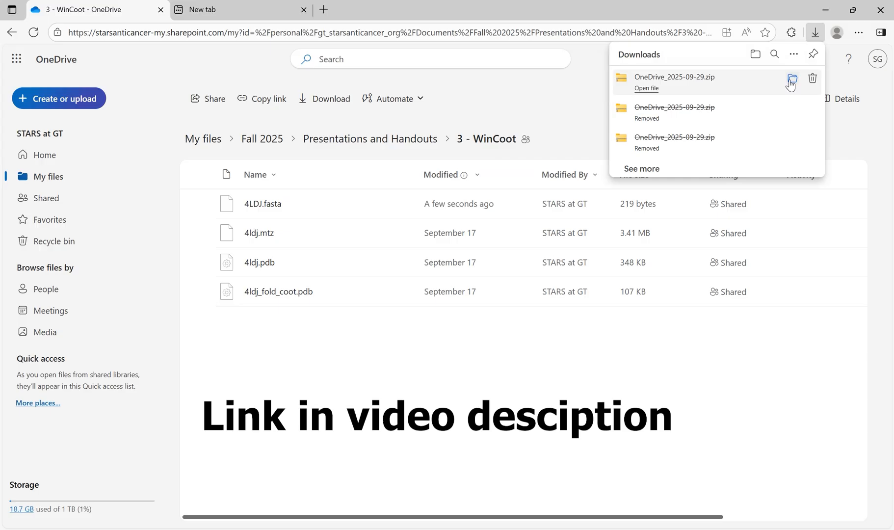
Step: Extract the downloaded OneDrive_2025-09-29.zip into a folder named 4ldj in Downloads
{"action": "left_click", "coordinate": [790, 83]}
{"action": "right_click", "coordinate": [284, 126]}
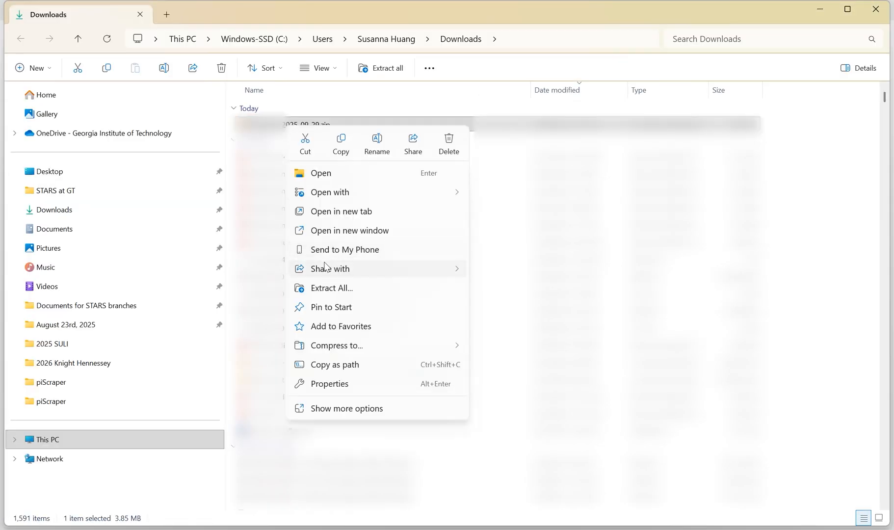
{"action": "left_click", "coordinate": [332, 288]}
{"action": "left_click", "coordinate": [499, 218]}
{"action": "key", "text": "BackSpace"}
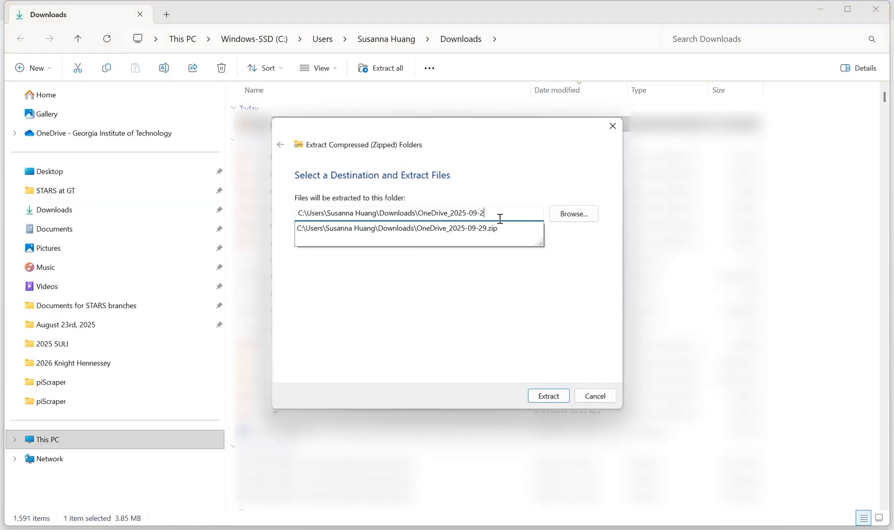
{"action": "key", "text": "BackSpace"}
{"action": "key", "text": "BackSpace"}
{"action": "key", "text": "BackSpace"}
{"action": "key", "text": "BackSpace"}
{"action": "key", "text": "BackSpace"}
{"action": "key", "text": "BackSpace"}
{"action": "key", "text": "BackSpace"}
{"action": "key", "text": "BackSpace"}
{"action": "key", "text": "BackSpace"}
{"action": "key", "text": "BackSpace"}
{"action": "key", "text": "BackSpace"}
{"action": "key", "text": "BackSpace"}
{"action": "key", "text": "BackSpace"}
{"action": "key", "text": "BackSpace"}
{"action": "key", "text": "BackSpace"}
{"action": "key", "text": "BackSpace"}
{"action": "key", "text": "BackSpace"}
{"action": "key", "text": "BackSpace"}
{"action": "type", "text": "4ldj"}
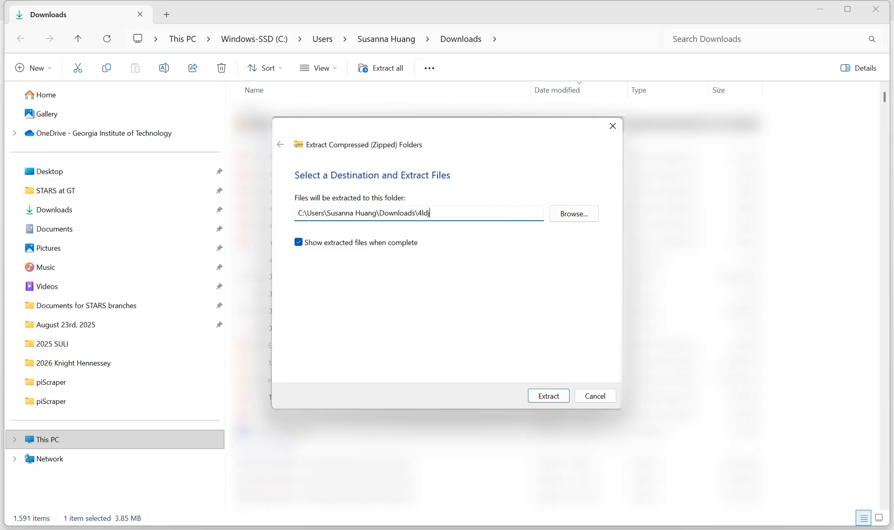
{"action": "key", "text": "Return"}
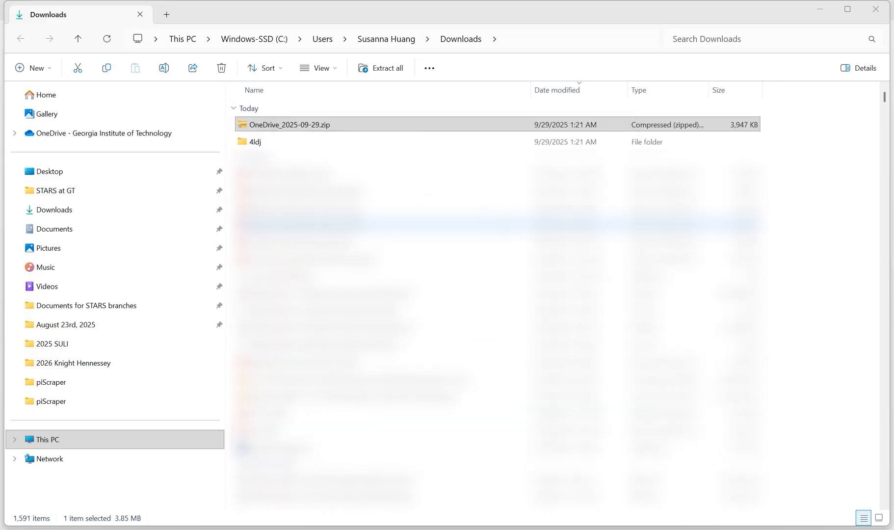
Step: Rename the extracted "3 - WinCoot" folder to 4ldj
{"action": "left_click", "coordinate": [328, 129]}
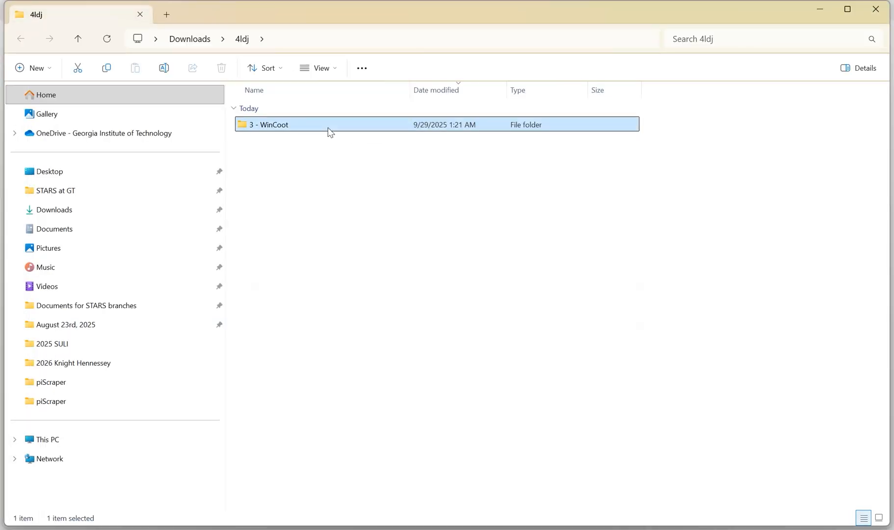
{"action": "key", "text": "alt+Return"}
{"action": "left_click", "coordinate": [449, 180]}
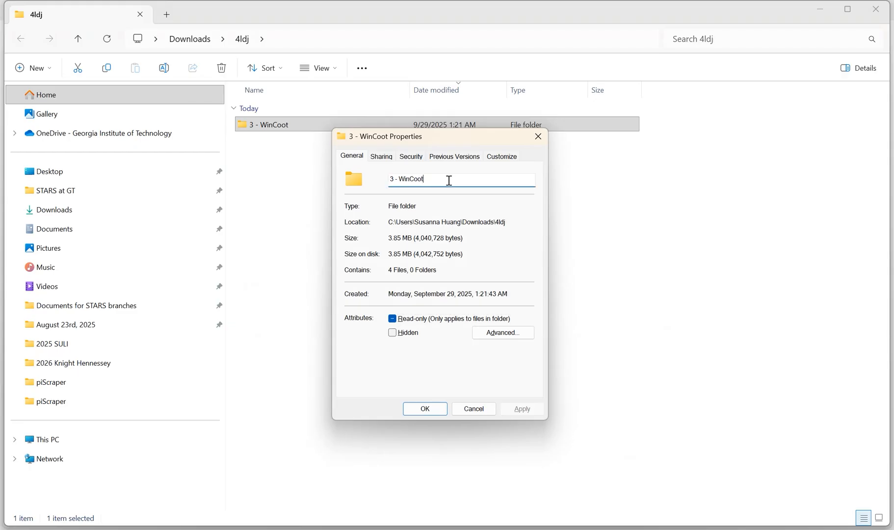
{"action": "key", "text": "ctrl+a"}
{"action": "type", "text": "4ldj"}
{"action": "left_click", "coordinate": [425, 408]}
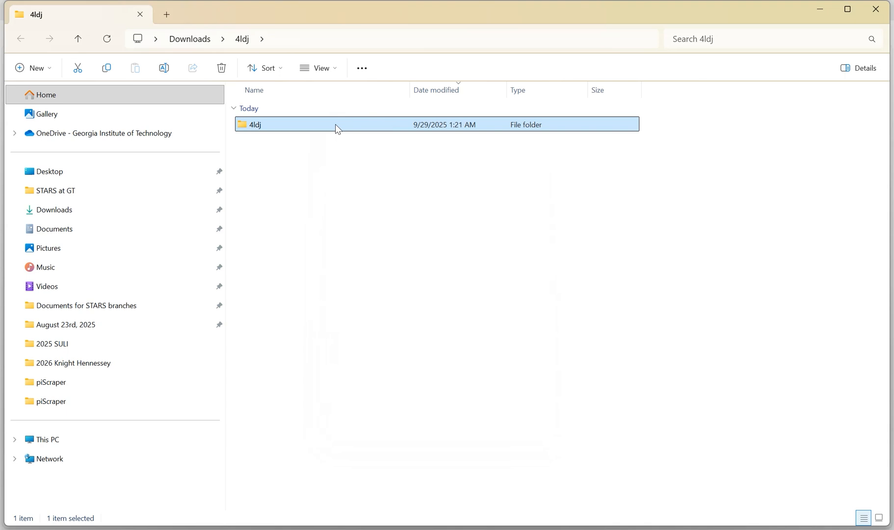
Step: Open the inner 4ldj folder and go through its FASTA, MTZ and two PDB files
{"action": "double_click", "coordinate": [335, 124]}
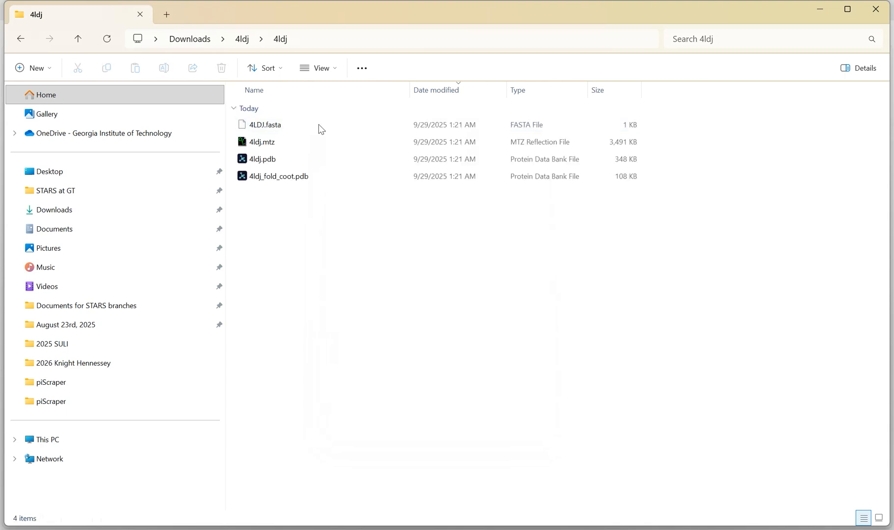
{"action": "left_click", "coordinate": [299, 126]}
{"action": "left_click", "coordinate": [314, 143]}
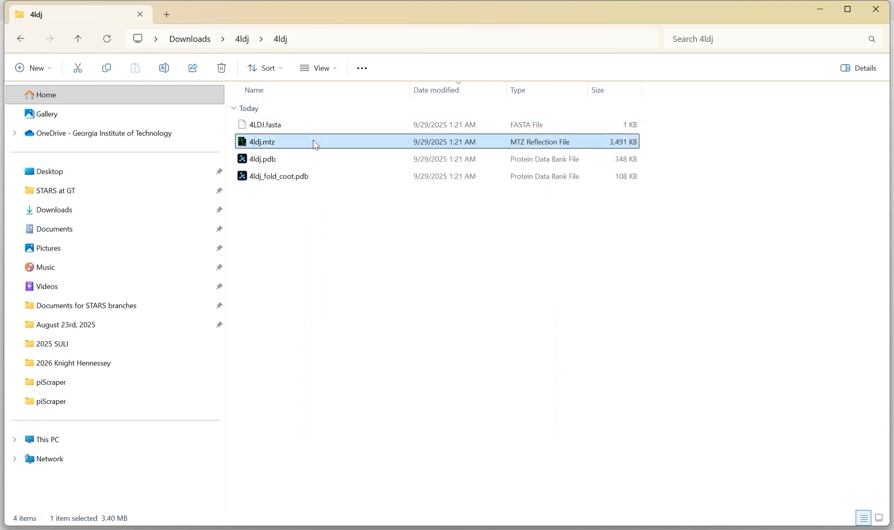
{"action": "left_click", "coordinate": [308, 157]}
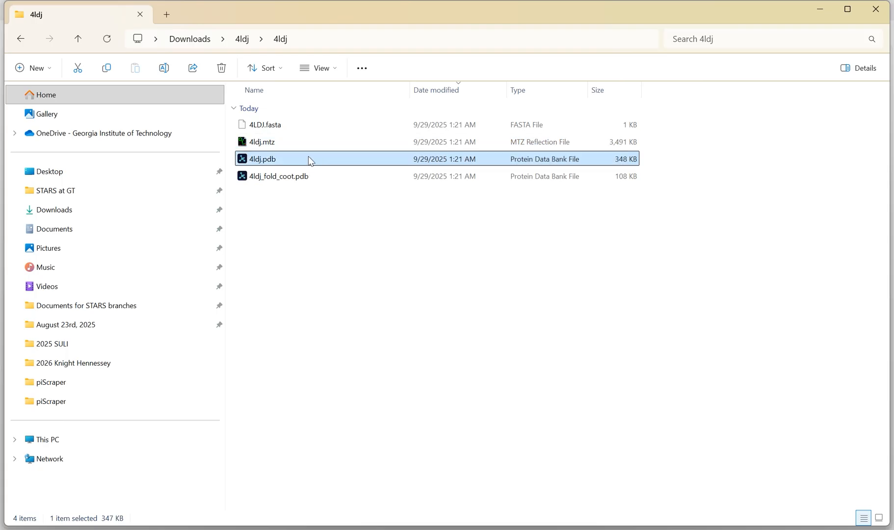
{"action": "left_click", "coordinate": [308, 176]}
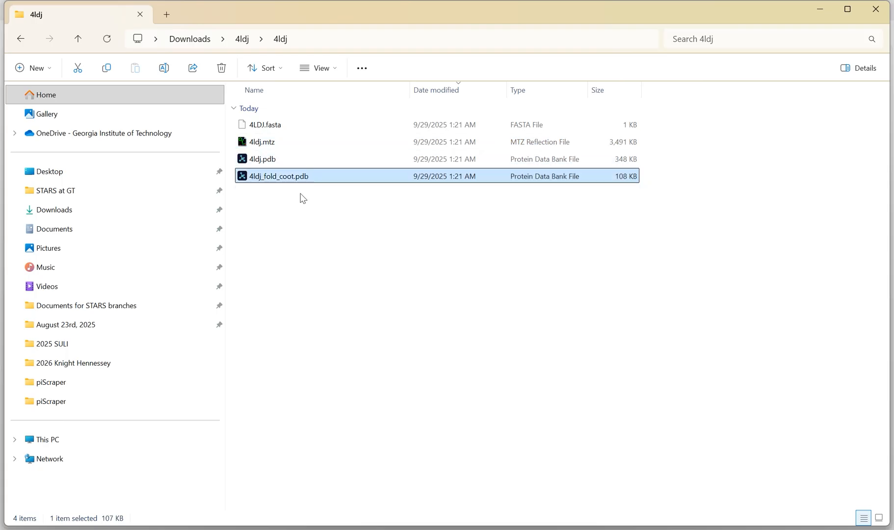
Step: Return to the outer 4ldj folder in Downloads and open a bash terminal there
{"action": "key", "text": "alt+Up"}
{"action": "left_click", "coordinate": [480, 43]}
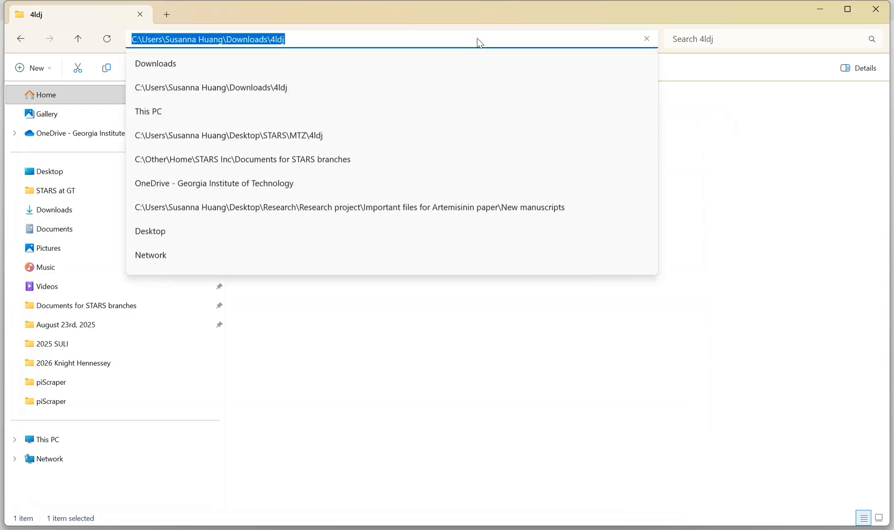
{"action": "type", "text": "bash"}
{"action": "key", "text": "Return"}
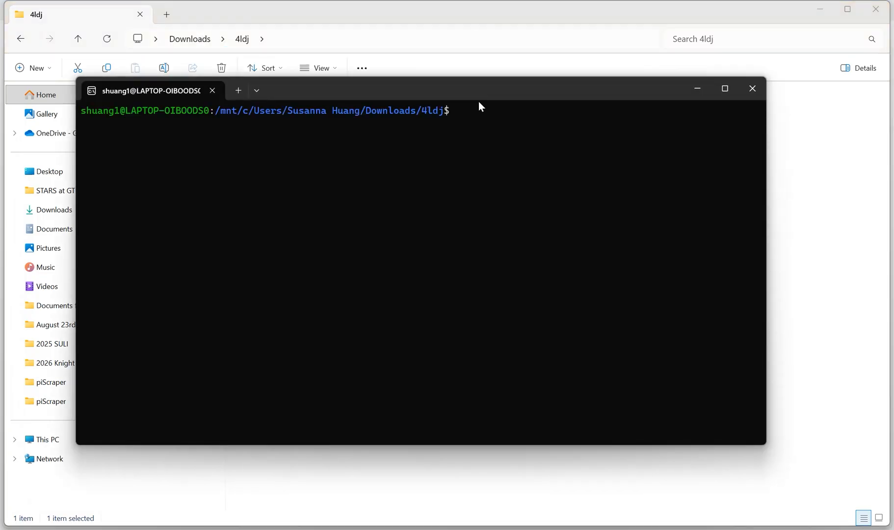
Step: Move up to the Downloads directory and recursively copy 4ldj into Phenix/Projects under the Linux home directory
{"action": "type", "text": "cd .."}
{"action": "key", "text": "Return"}
{"action": "type", "text": "cp "}
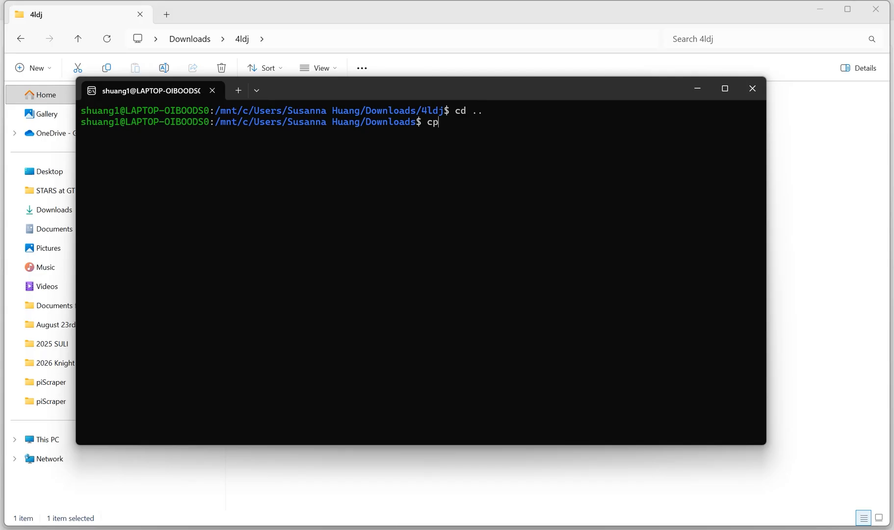
{"action": "type", "text": "-r 4ldj /home/shuang1/"}
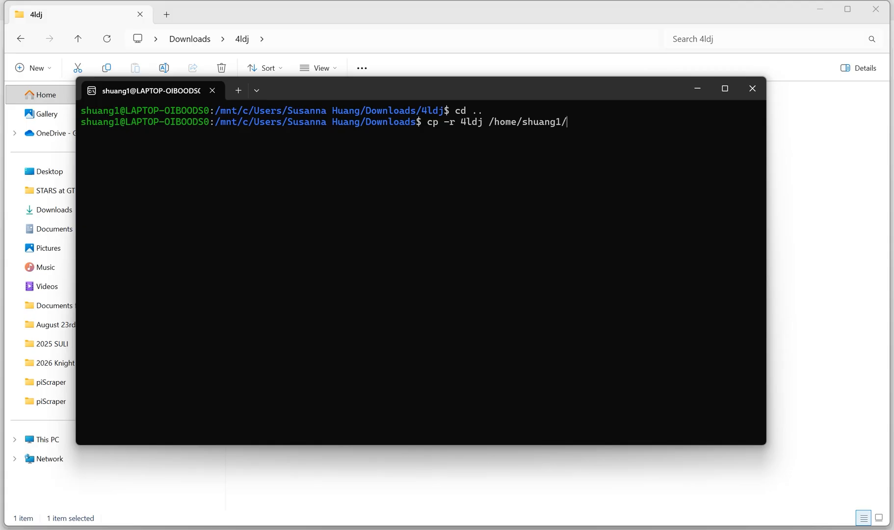
{"action": "type", "text": "Phenix/Projects"}
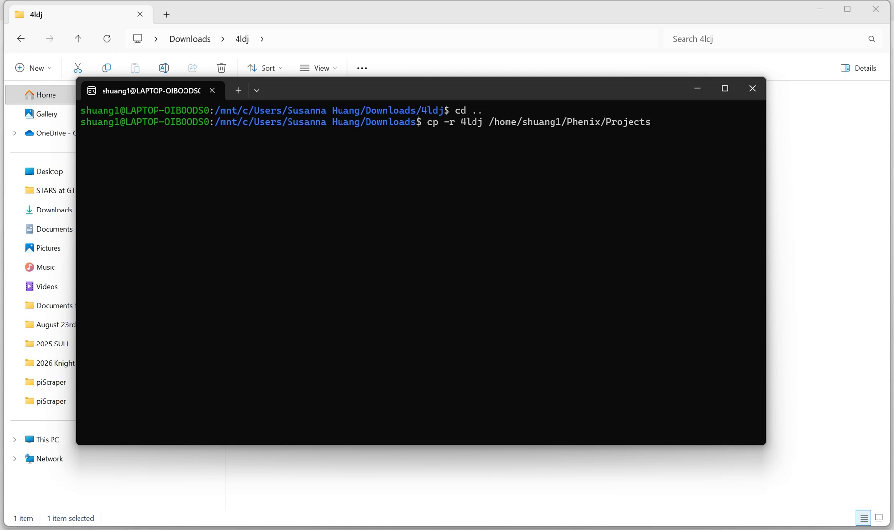
{"action": "key", "text": "Return"}
Step: Change to the Phenix/Projects directory under the Linux home directory and list its contents
{"action": "type", "text": "cd /home"}
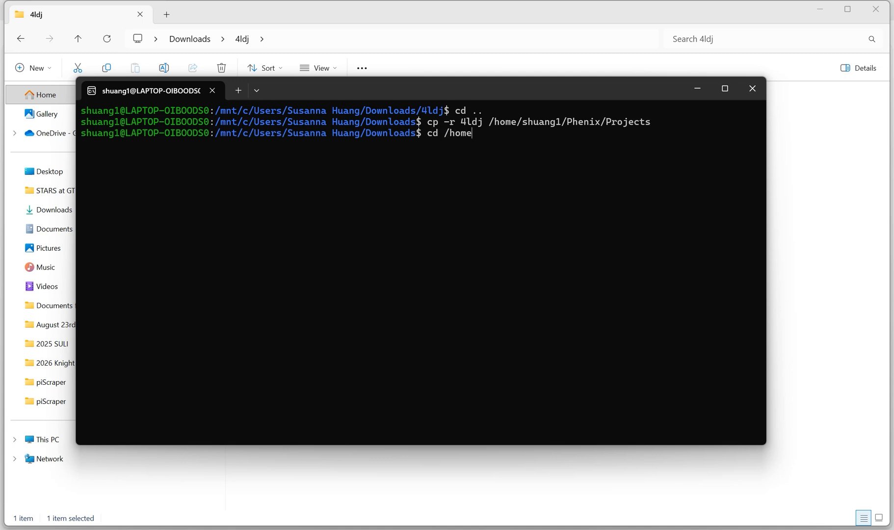
{"action": "type", "text": "/shuang1/Phenix/Projects"}
{"action": "key", "text": "Return"}
{"action": "type", "text": "ls"}
{"action": "key", "text": "Return"}
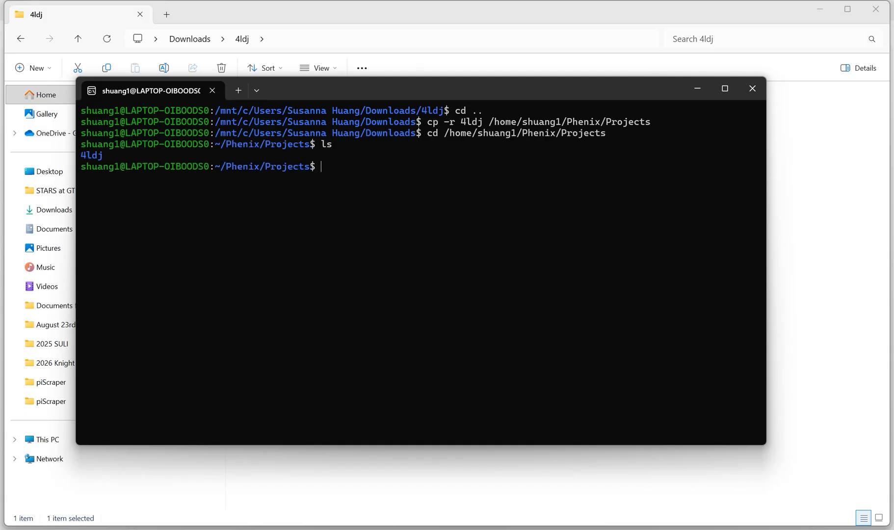
Step: Enter the copied 4ldj directory and list its files
{"action": "type", "text": "cd 4ldj"}
{"action": "key", "text": "Return"}
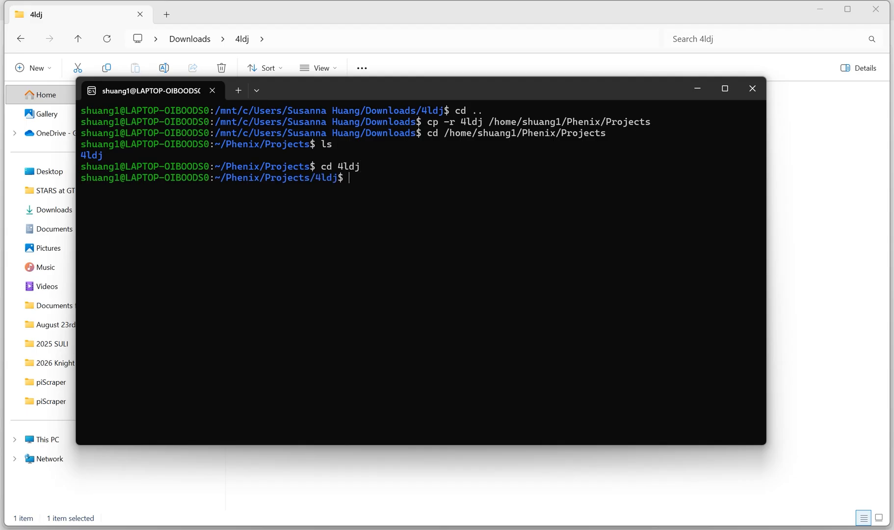
{"action": "type", "text": "ls"}
{"action": "key", "text": "Return"}
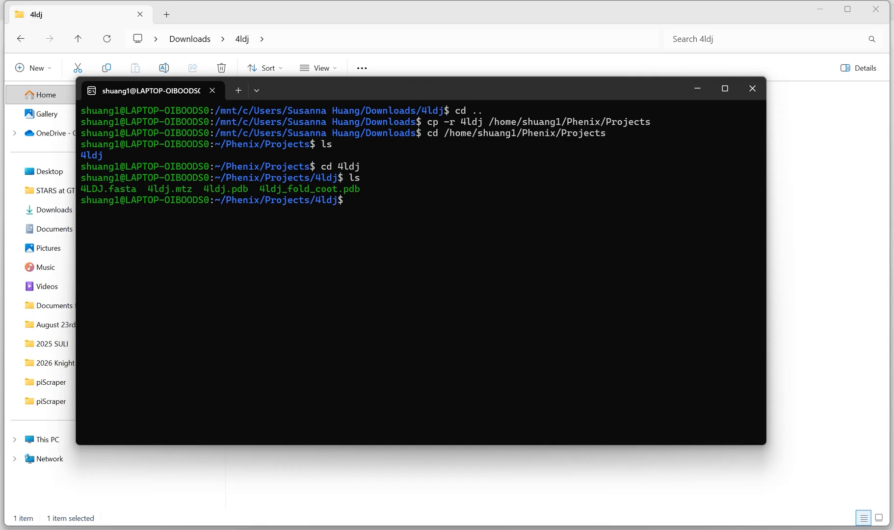
Step: Move up two directory levels from 4ldj to the Phenix directory
{"action": "type", "text": "cd .."}
{"action": "key", "text": "Return"}
{"action": "type", "text": "cd .."}
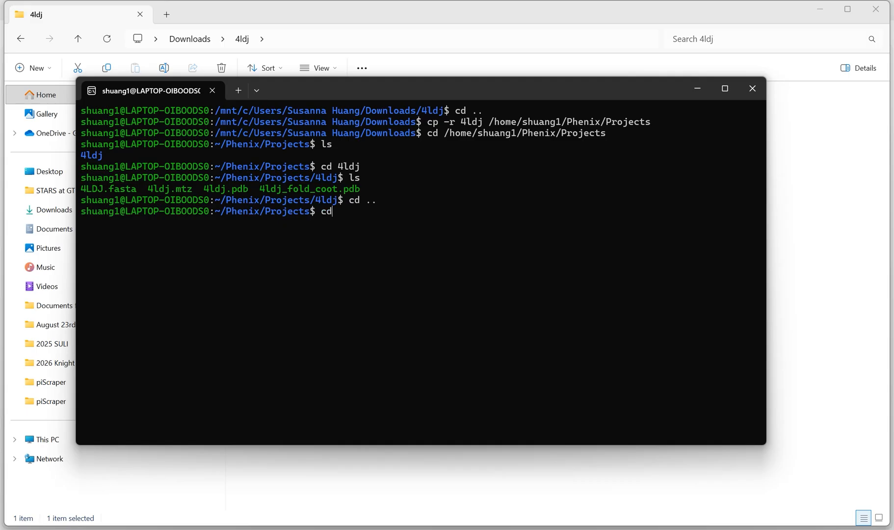
{"action": "key", "text": "Return"}
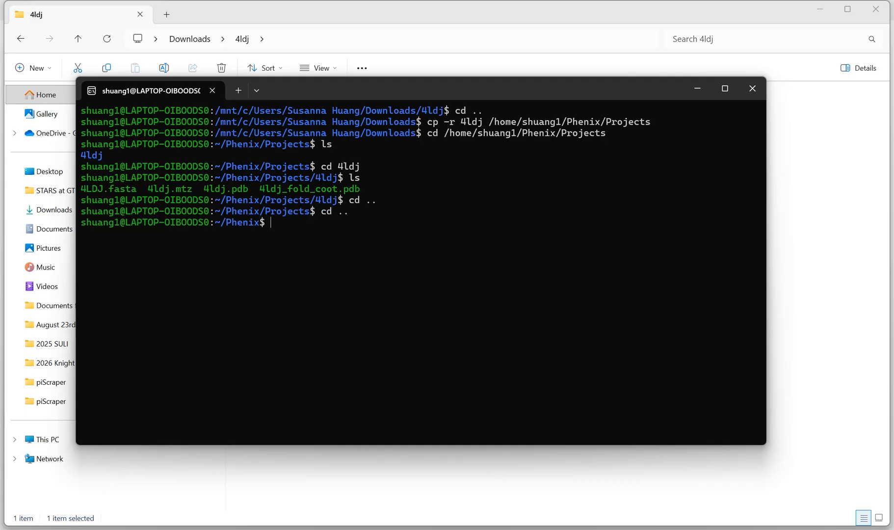
Step: Load the Phenix environment by sourcing phenix_env.sh from the phenix-1.21.2-5419 directory
{"action": "type", "text": ". /home/shuang1/"}
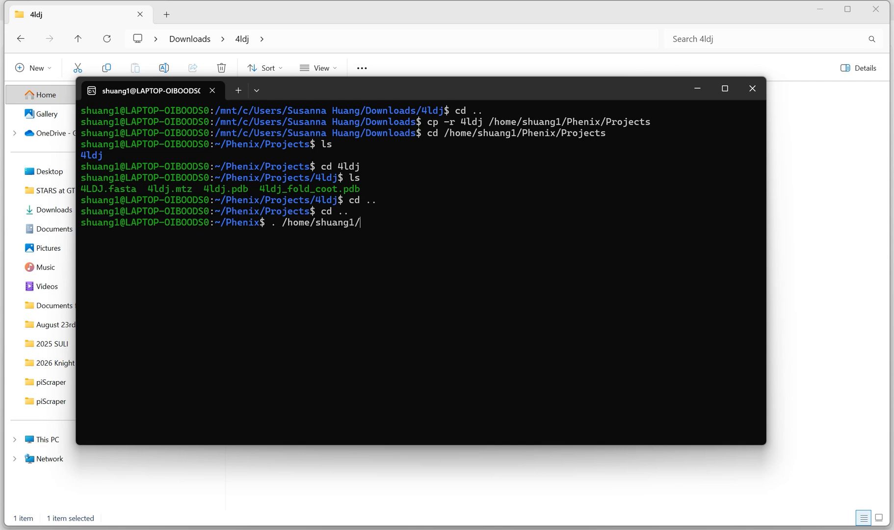
{"action": "type", "text": "Phenix/phenix"}
{"action": "key", "text": "Tab"}
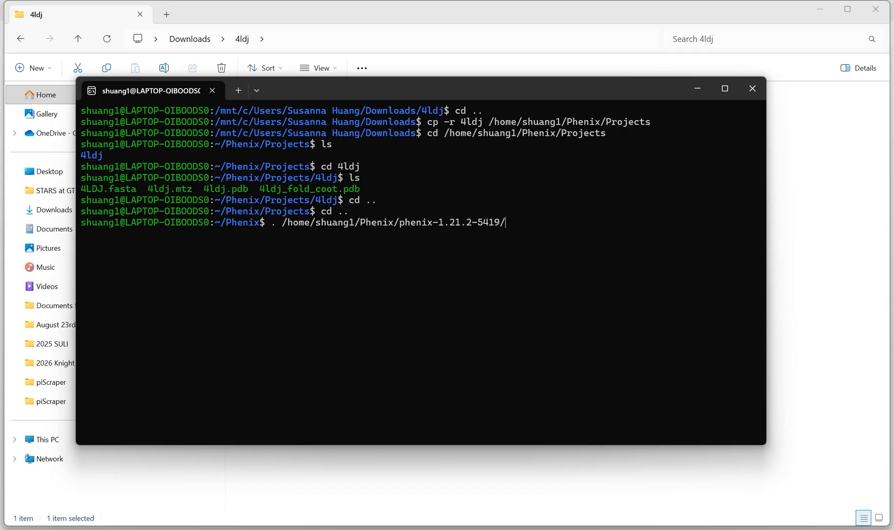
{"action": "type", "text": "phenix_env.sh"}
{"action": "key", "text": "Return"}
Step: Launch the Phenix graphical interface from the terminal with the phenix command
{"action": "type", "text": "phenix"}
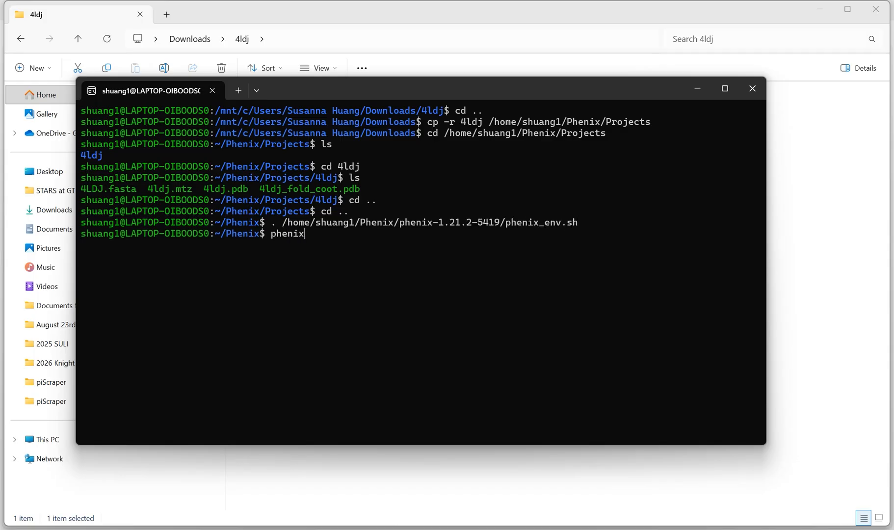
{"action": "key", "text": "Return"}
{"action": "left_click", "coordinate": [447, 400]}
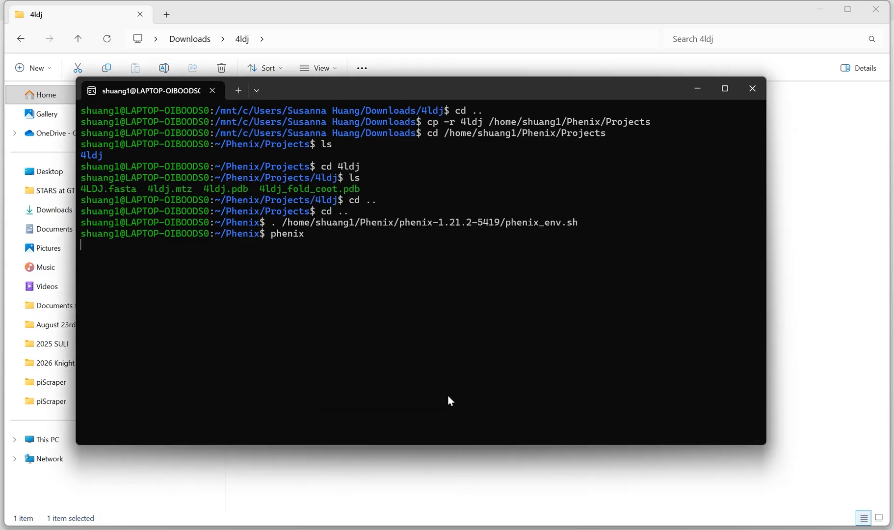
{"action": "left_click", "coordinate": [628, 157]}
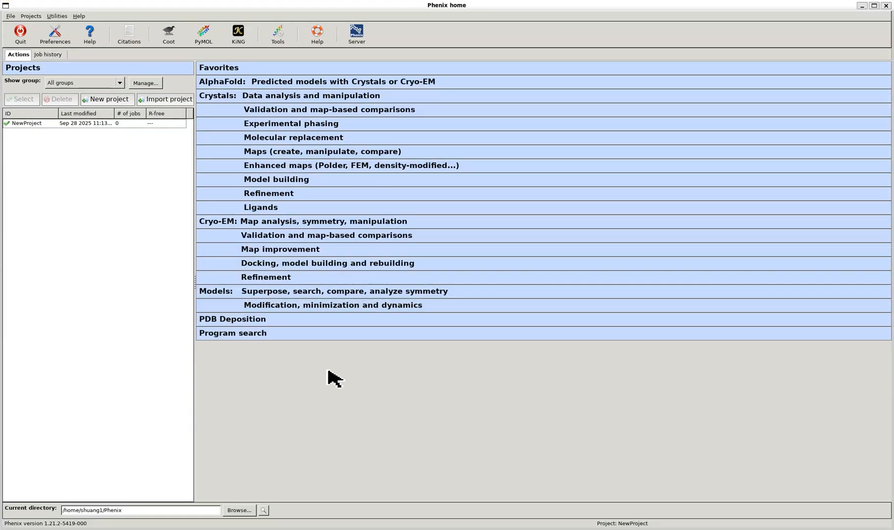
Step: Look through the crystal tools under "Validation and map-based comparisons" and "Enhanced maps", collapsing both lists again
{"action": "left_click", "coordinate": [265, 109]}
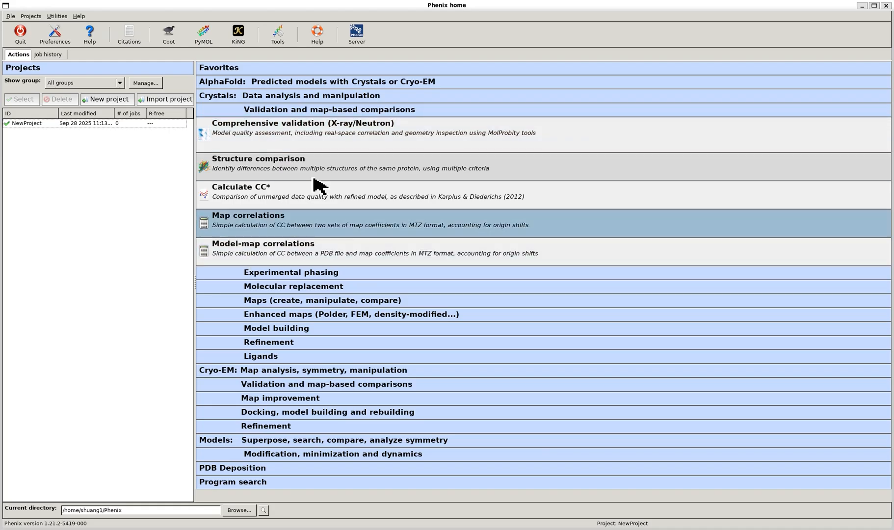
{"action": "left_click", "coordinate": [277, 112]}
{"action": "left_click", "coordinate": [263, 167]}
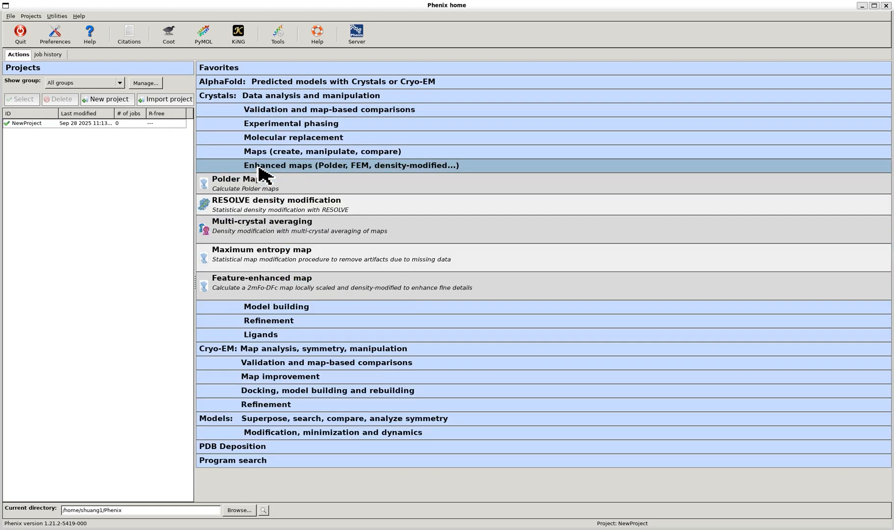
{"action": "left_click", "coordinate": [262, 169]}
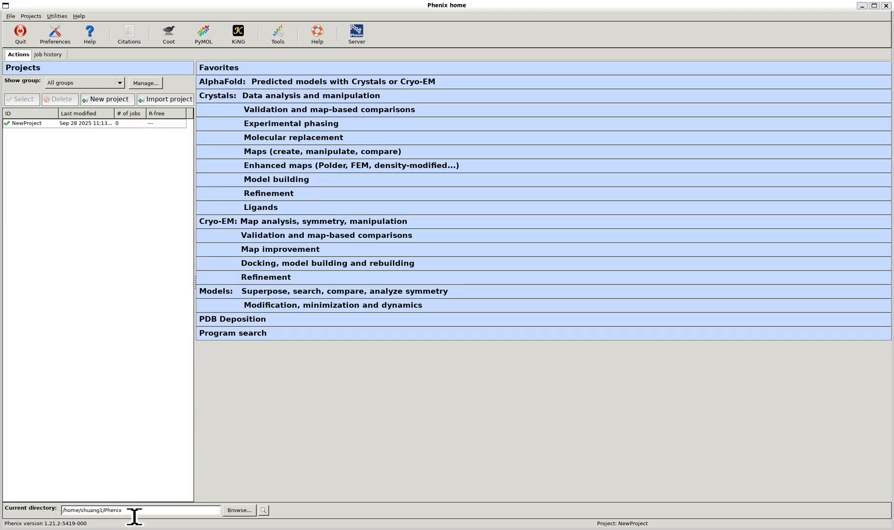
Step: Set the current directory in Phenix to the 4ldj folder inside Phenix/Projects
{"action": "left_click", "coordinate": [239, 511]}
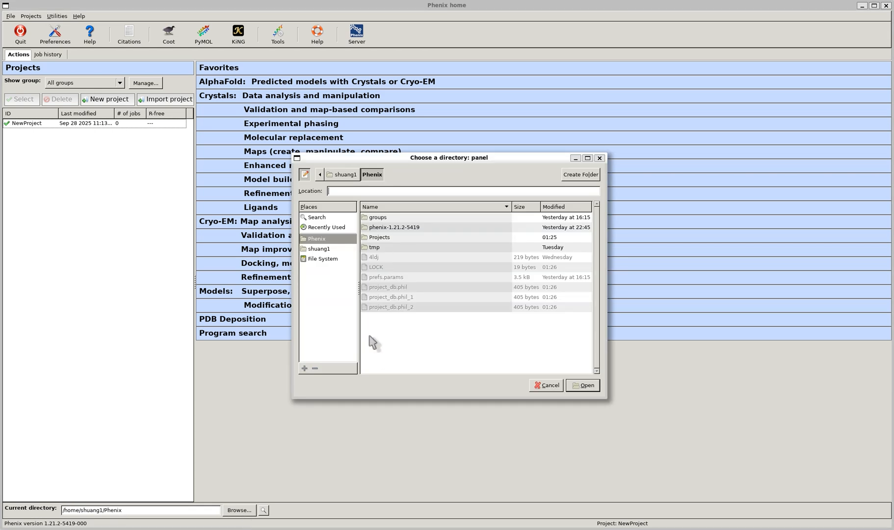
{"action": "double_click", "coordinate": [385, 239]}
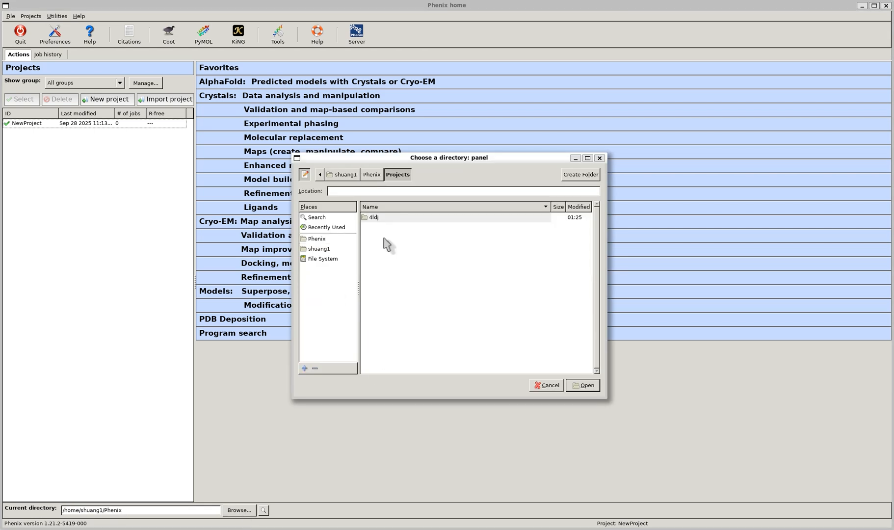
{"action": "left_click", "coordinate": [379, 218]}
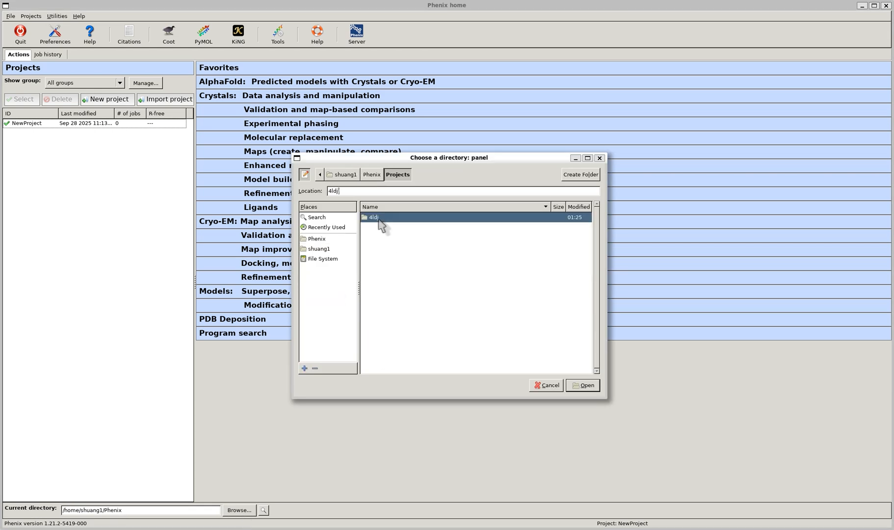
{"action": "left_click", "coordinate": [584, 386]}
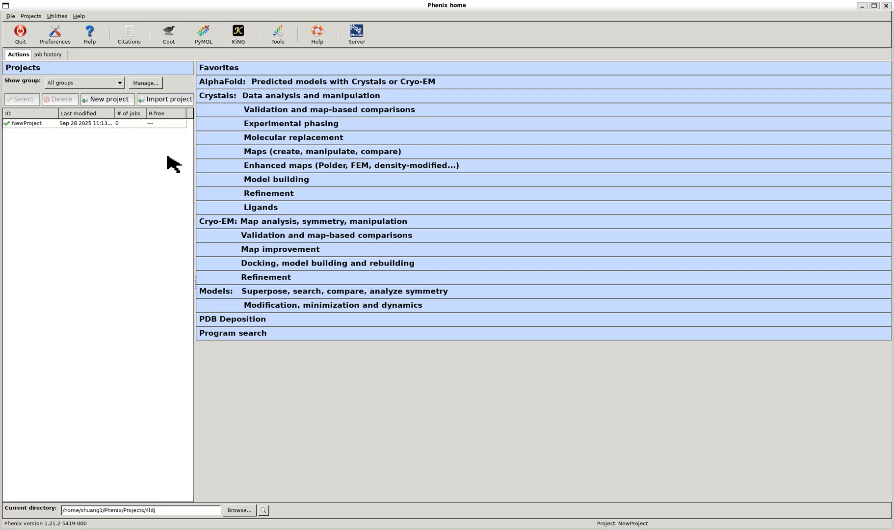
Step: Create a new project with the ID 4ldj, using the Phenix/Projects/4ldj folder as its project directory
{"action": "left_click", "coordinate": [116, 100]}
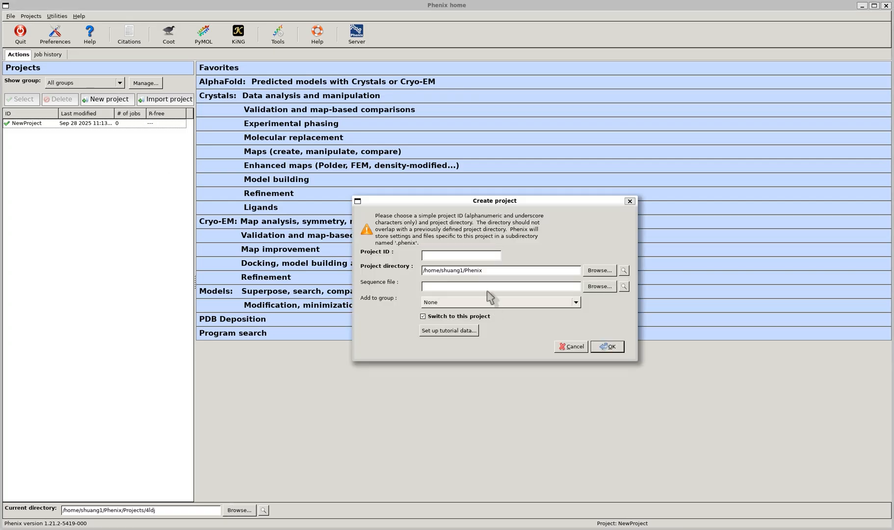
{"action": "type", "text": "4ldj"}
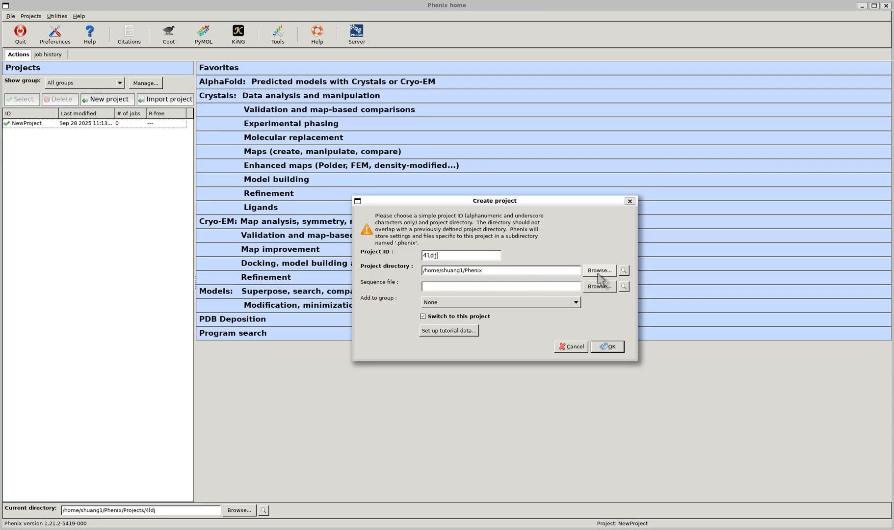
{"action": "left_click", "coordinate": [616, 270]}
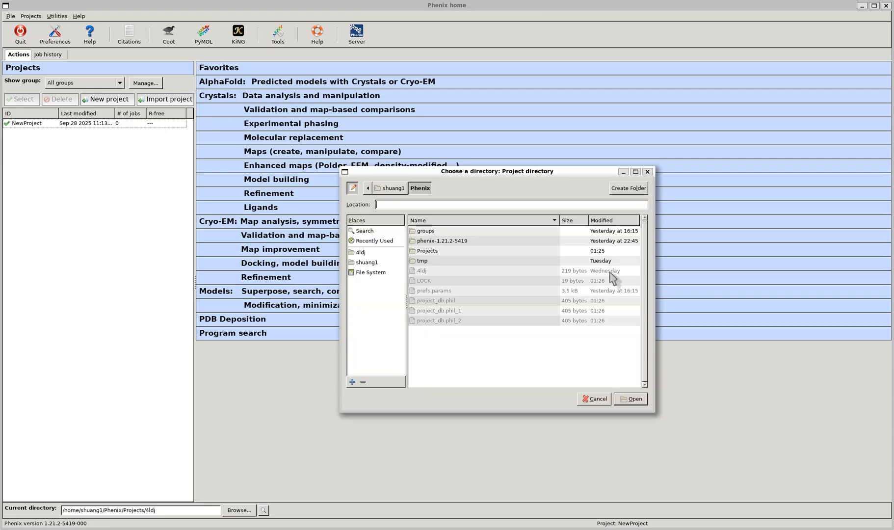
{"action": "double_click", "coordinate": [427, 250]}
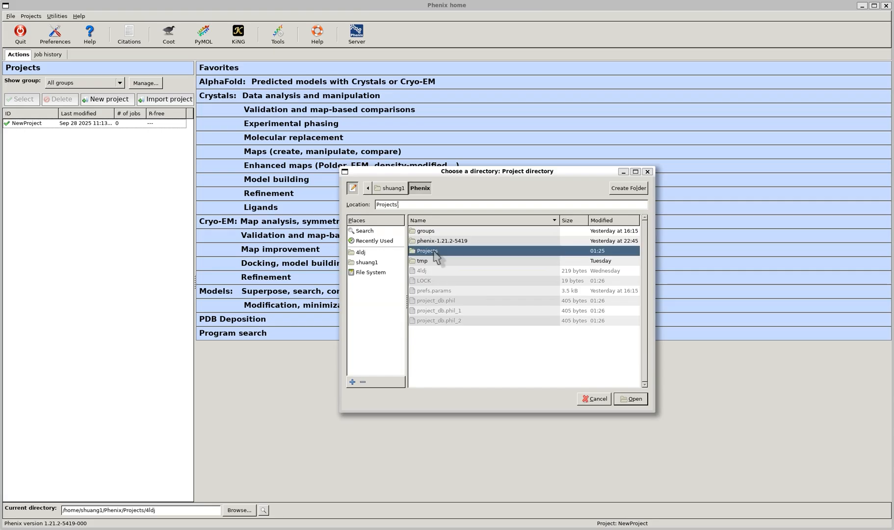
{"action": "left_click", "coordinate": [424, 234]}
{"action": "left_click", "coordinate": [635, 399]}
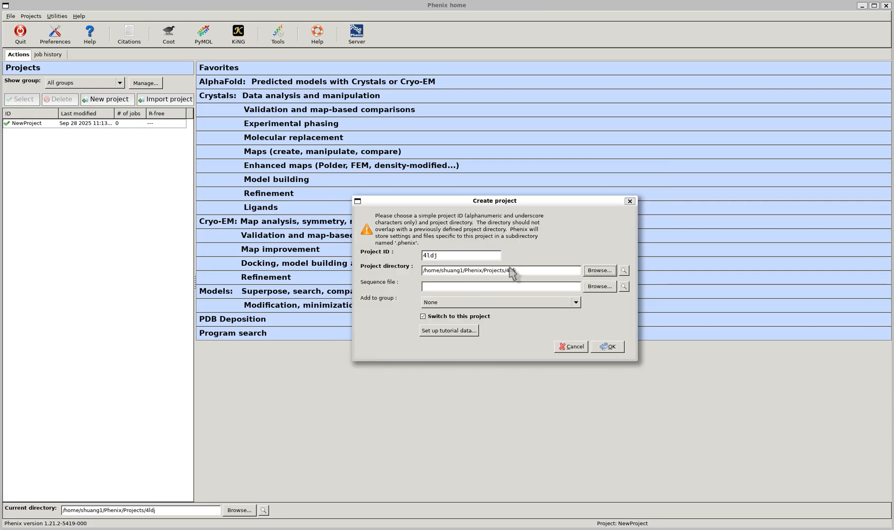
{"action": "left_click", "coordinate": [610, 348]}
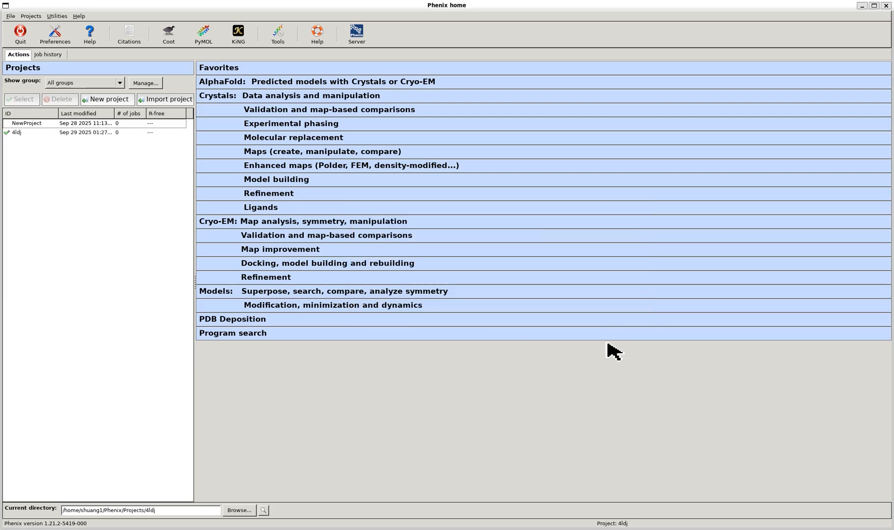
Step: Switch the active project to NewProject and back to 4ldj
{"action": "left_click", "coordinate": [25, 132]}
{"action": "left_click", "coordinate": [27, 124]}
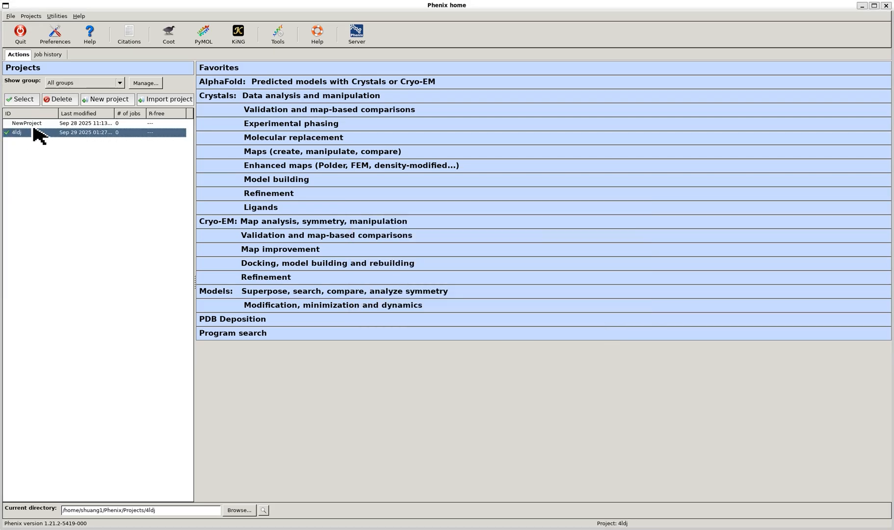
{"action": "left_click", "coordinate": [23, 100]}
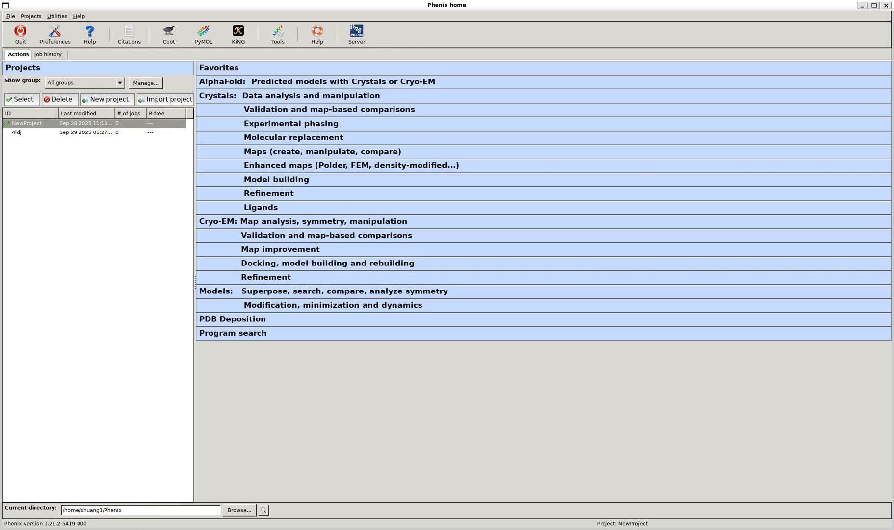
{"action": "left_click", "coordinate": [22, 132]}
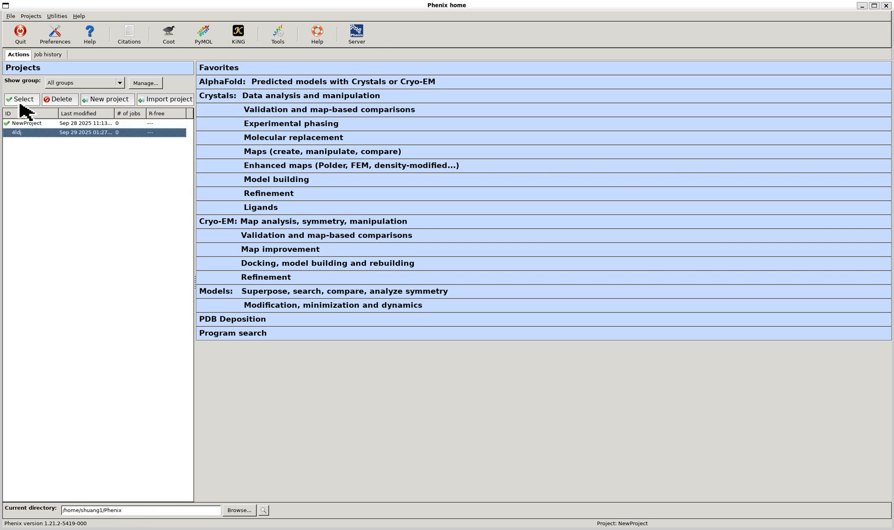
{"action": "left_click", "coordinate": [19, 102]}
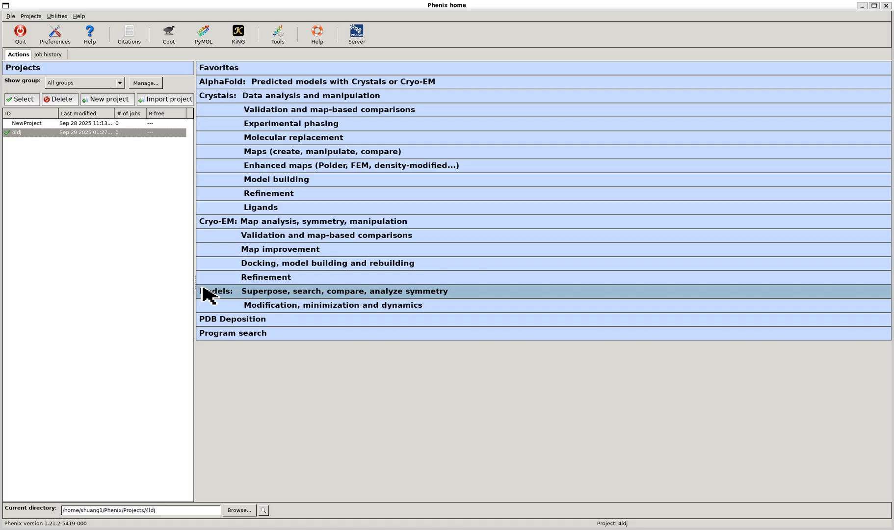
Step: Open phenix.refine from the crystal refinement tools for the 4ldj project
{"action": "left_click", "coordinate": [262, 198]}
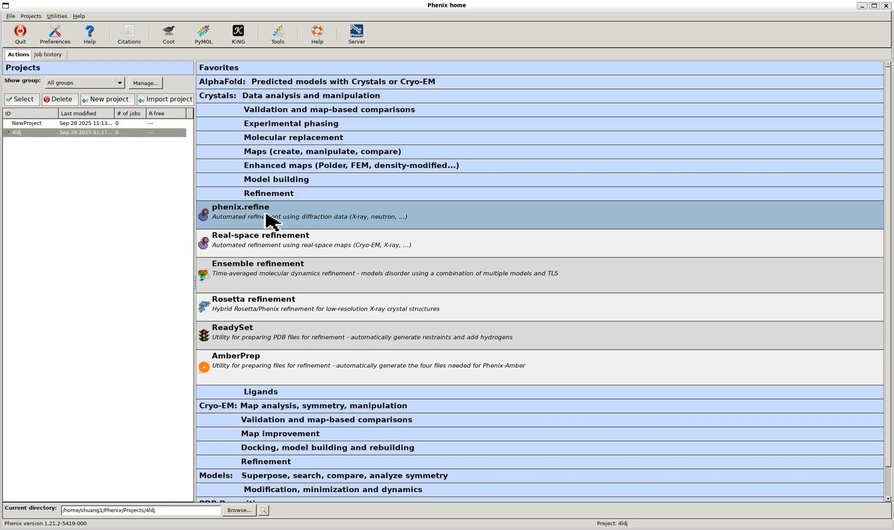
{"action": "left_click", "coordinate": [265, 213]}
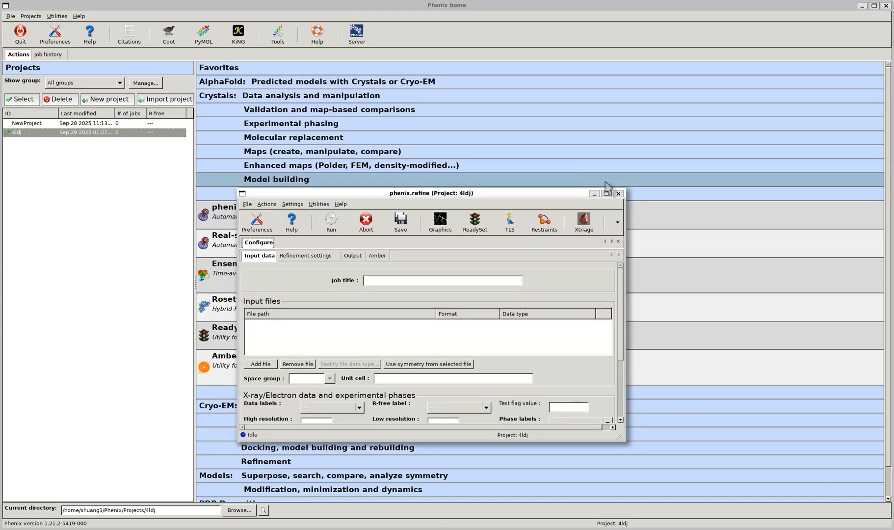
{"action": "left_click", "coordinate": [608, 195]}
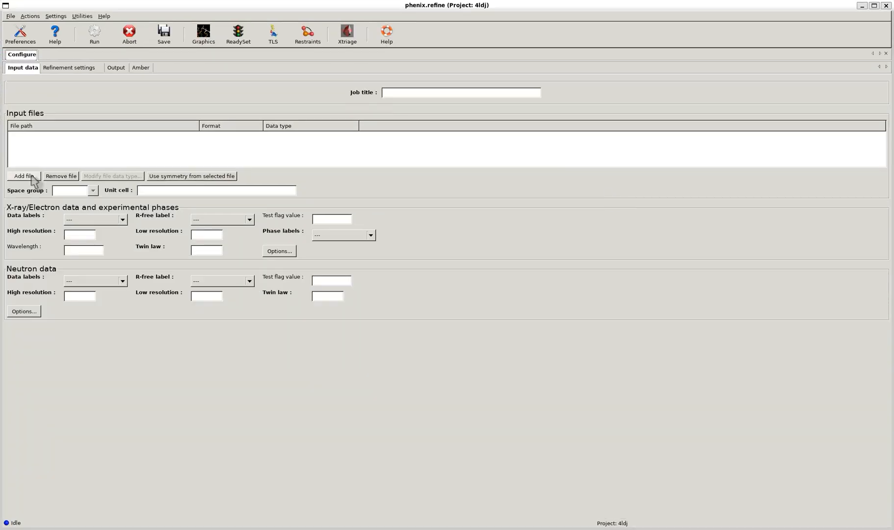
{"action": "double_click", "coordinate": [337, 6]}
Step: Add 4ldj.mtz, 4LDJ.fasta and 4ldj_fold_coot.pdb from the 4ldj folder as input files for the refinement
{"action": "left_click", "coordinate": [219, 247]}
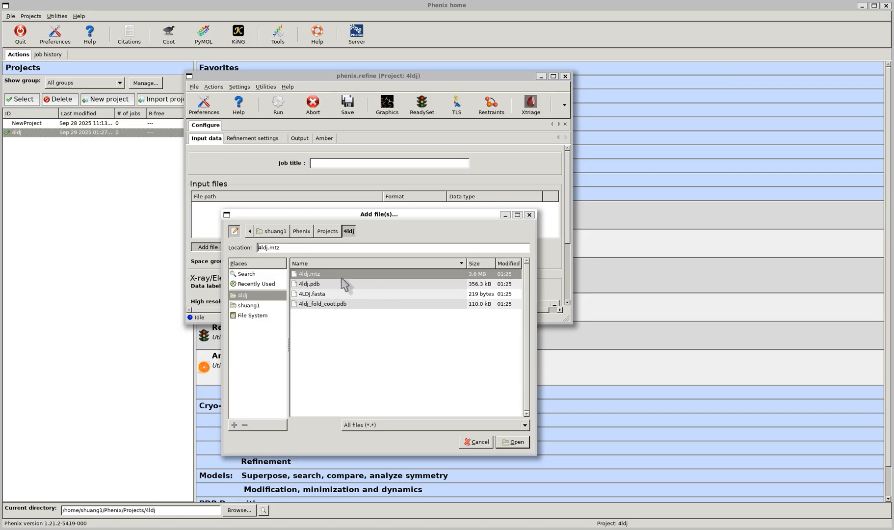
{"action": "left_click", "coordinate": [344, 304], "text": "ctrl"}
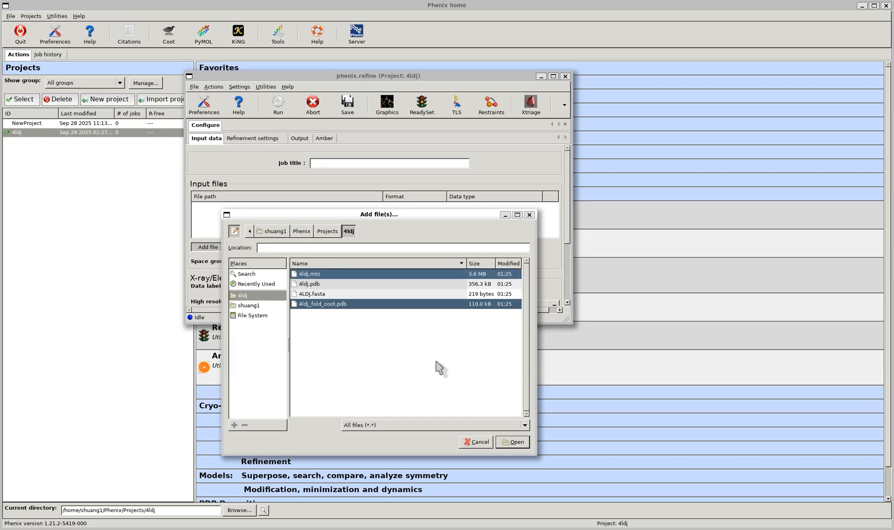
{"action": "left_click", "coordinate": [334, 295], "text": "ctrl"}
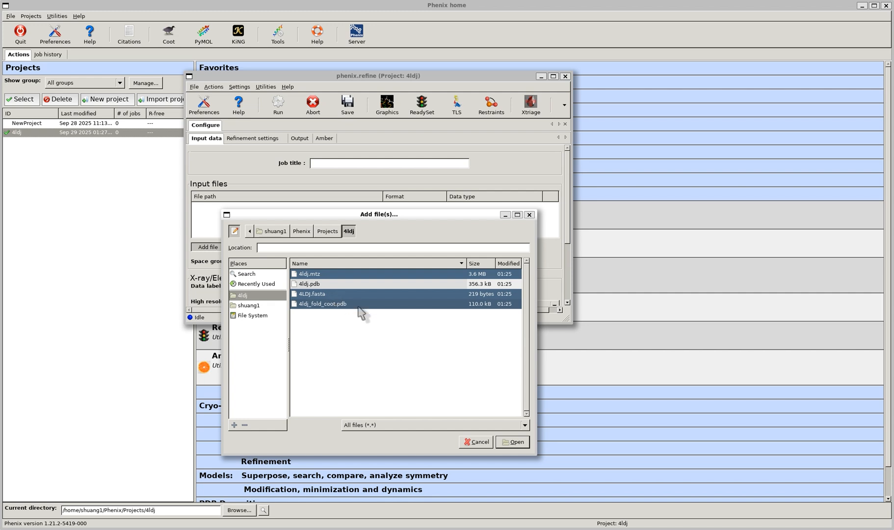
{"action": "left_click", "coordinate": [515, 445]}
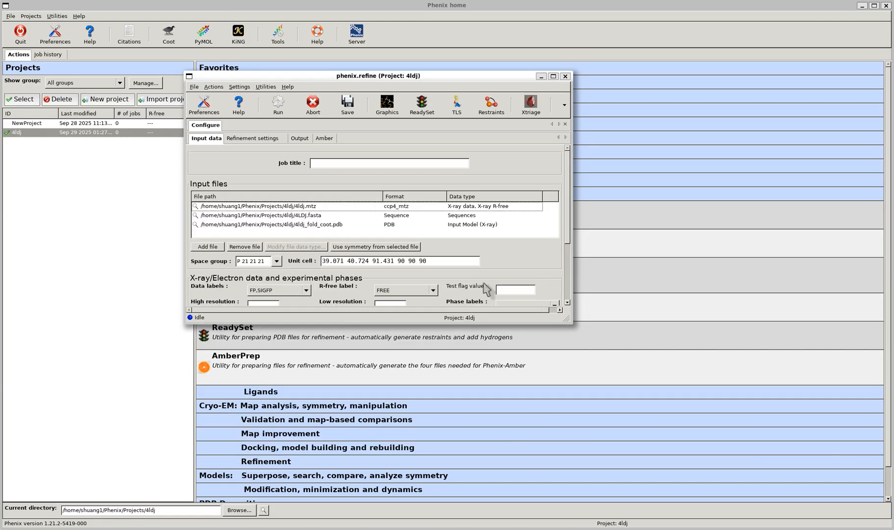
Step: Choose FP,SIGFP as the X-ray data labels and FREE as the R-free label
{"action": "scroll", "coordinate": [343, 255], "scroll_direction": "down", "scroll_amount": 3}
{"action": "left_click", "coordinate": [290, 218]}
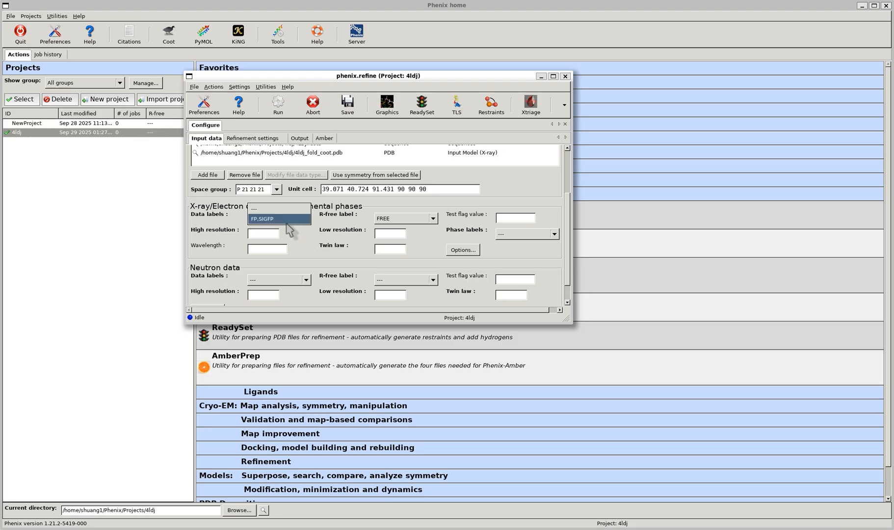
{"action": "left_click", "coordinate": [304, 232]}
{"action": "left_click", "coordinate": [400, 221]}
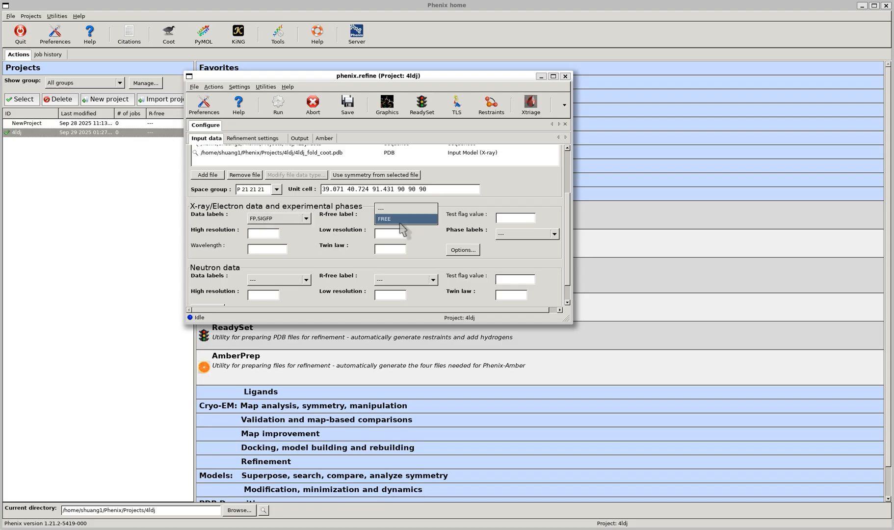
{"action": "left_click", "coordinate": [400, 219]}
{"action": "scroll", "coordinate": [437, 240], "scroll_direction": "down", "scroll_amount": 1}
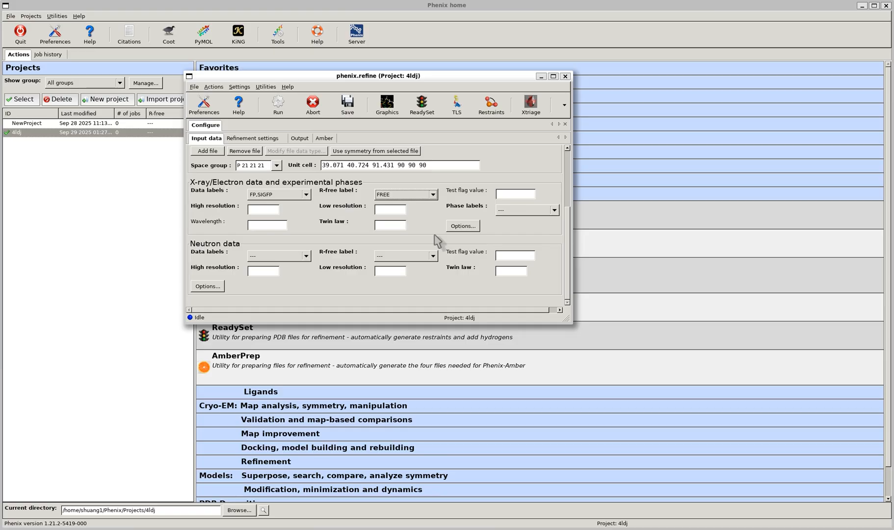
{"action": "scroll", "coordinate": [436, 240], "scroll_direction": "up", "scroll_amount": 4}
Step: Review the refinement strategy and targeting settings, and run the refinement job locally
{"action": "left_click", "coordinate": [242, 141]}
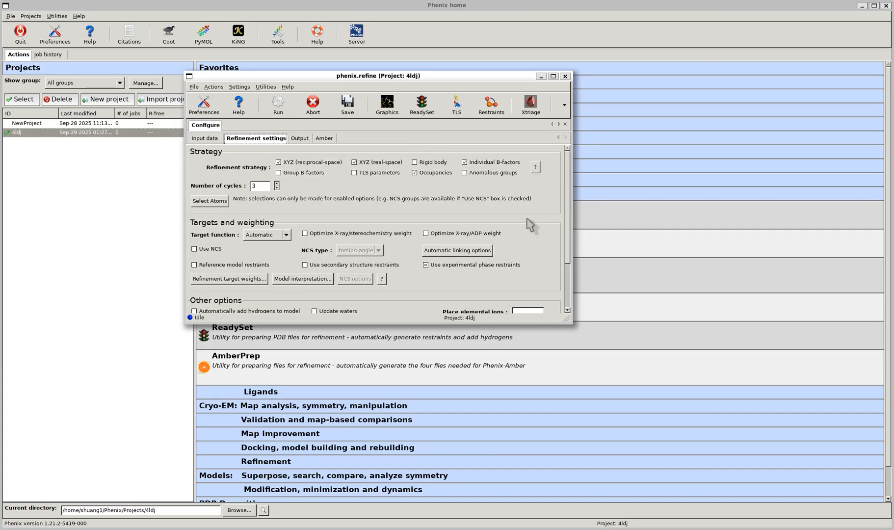
{"action": "scroll", "coordinate": [559, 186], "scroll_direction": "down", "scroll_amount": 1}
{"action": "scroll", "coordinate": [559, 187], "scroll_direction": "up", "scroll_amount": 1}
{"action": "left_click", "coordinate": [288, 117]}
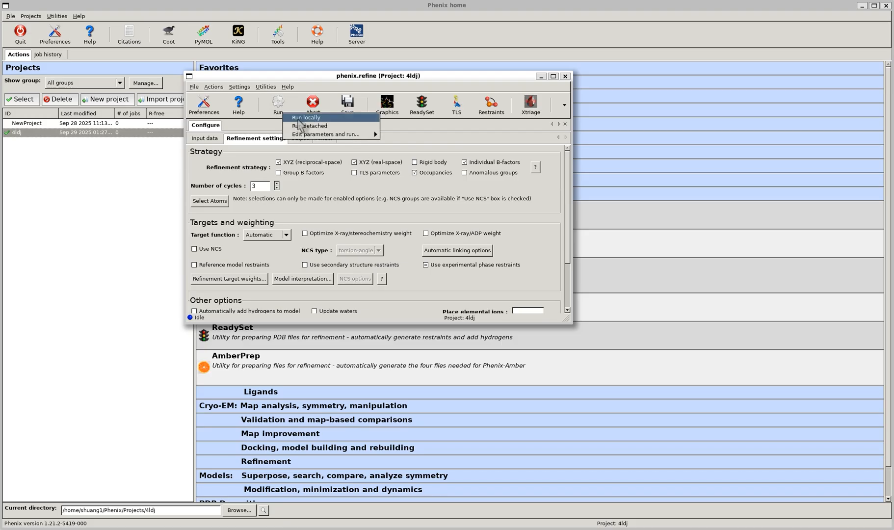
{"action": "left_click", "coordinate": [298, 118]}
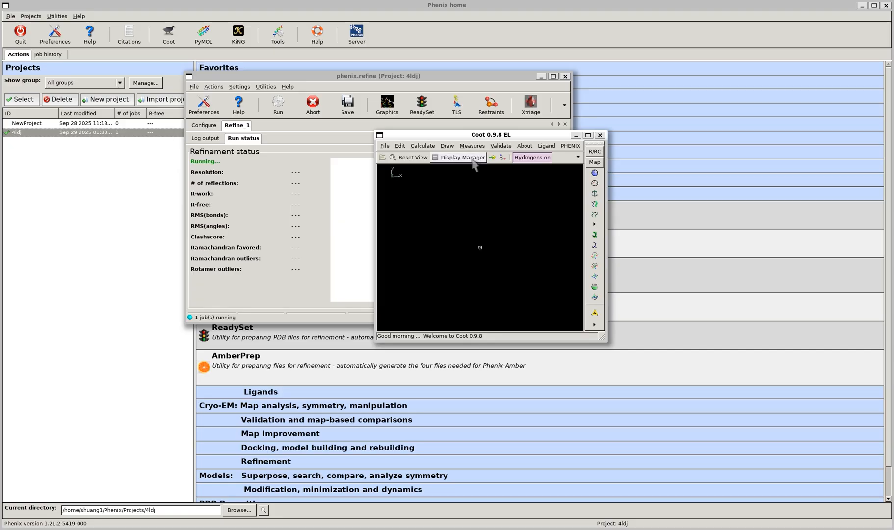
Step: Rearrange and enlarge the Coot and phenix.refine windows so the model and the refinement status can be viewed together
{"action": "left_click_drag", "start_coordinate": [460, 140], "coordinate": [112, 165]}
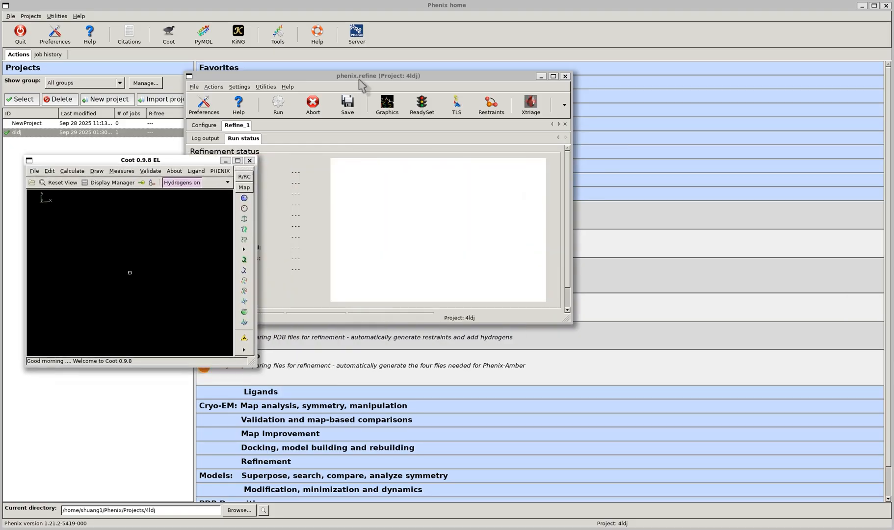
{"action": "left_click_drag", "start_coordinate": [362, 78], "coordinate": [445, 126]}
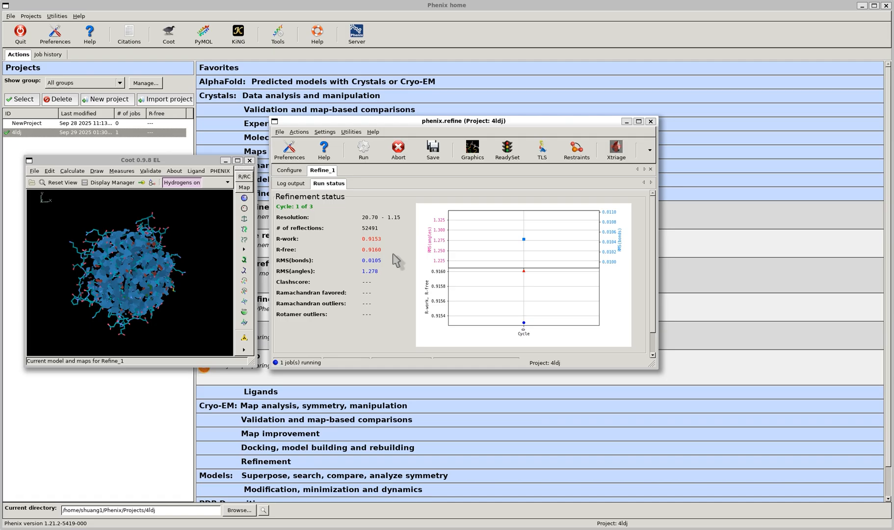
{"action": "left_click_drag", "start_coordinate": [538, 121], "coordinate": [688, 92]}
{"action": "left_click_drag", "start_coordinate": [253, 363], "coordinate": [446, 466]}
{"action": "left_click_drag", "start_coordinate": [274, 163], "coordinate": [260, 116]}
{"action": "left_click_drag", "start_coordinate": [589, 92], "coordinate": [493, 87]}
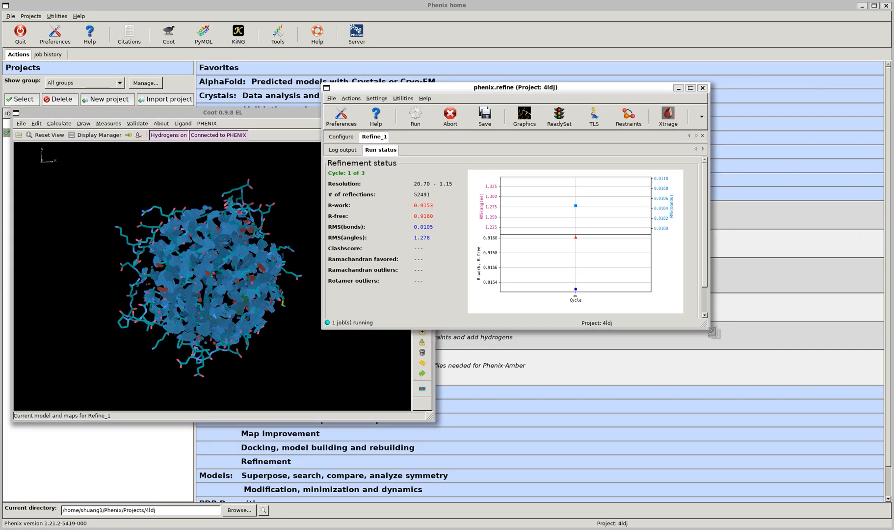
{"action": "left_click_drag", "start_coordinate": [710, 334], "coordinate": [740, 357]}
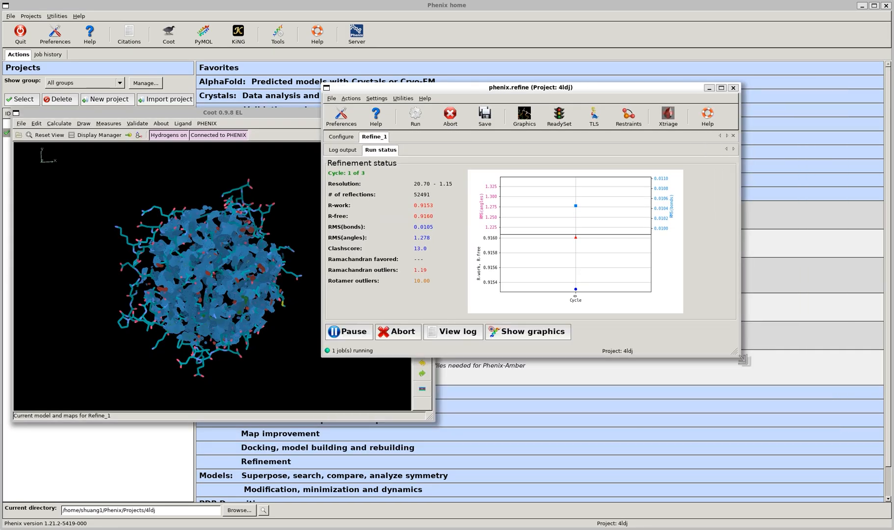